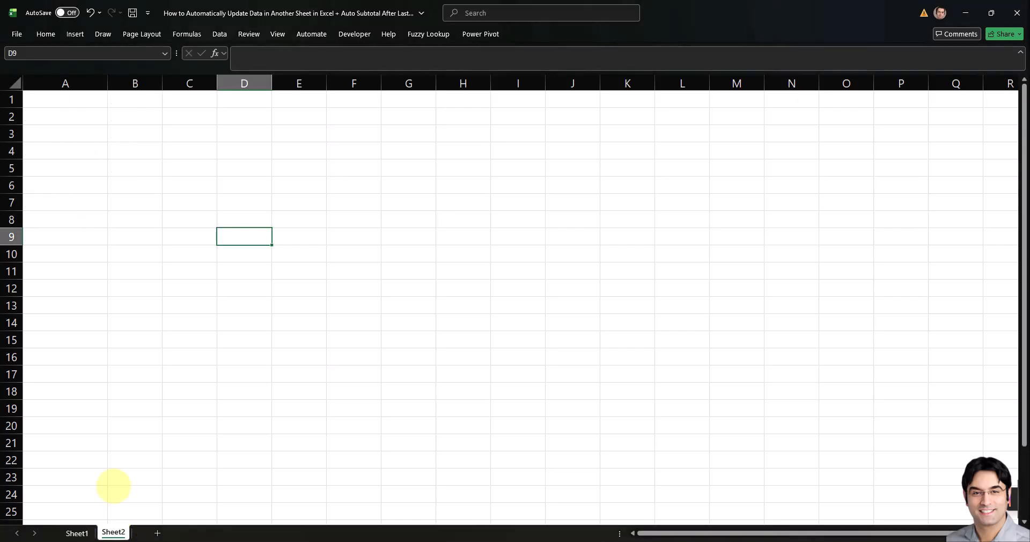
Step: Switch between the two sheets to view the customer sales data on Sheet1 and the empty Sheet2
left_click(77, 531)
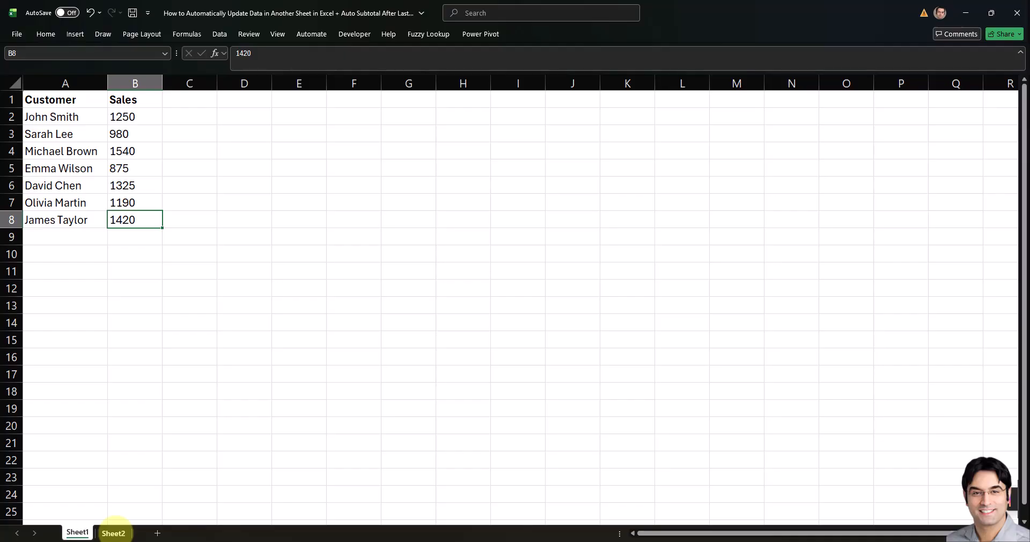
left_click(113, 533)
key("ctrl+Page_Up")
left_click(113, 532)
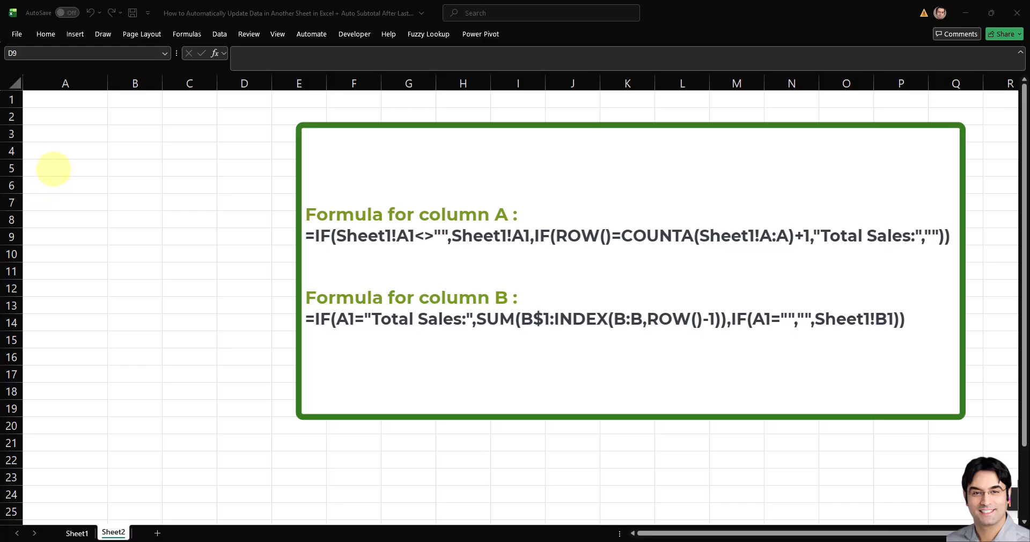
Step: In A1 of Sheet2, enter the column A formula =IF(Sheet1!A1<>"",Sheet1!A1,IF(ROW()=COUNTA(Sheet1!A:A)+1,"Total Sales:","")) and fill it down to row 25
left_click(65, 99)
type("=")
type("IF(Sheet1!A1<>\"\",Sheet1!A1,IF(ROW()=COUNTA(Sheet1!A:A)+1,\"Total Sales:\",\"\"))")
key("Return")
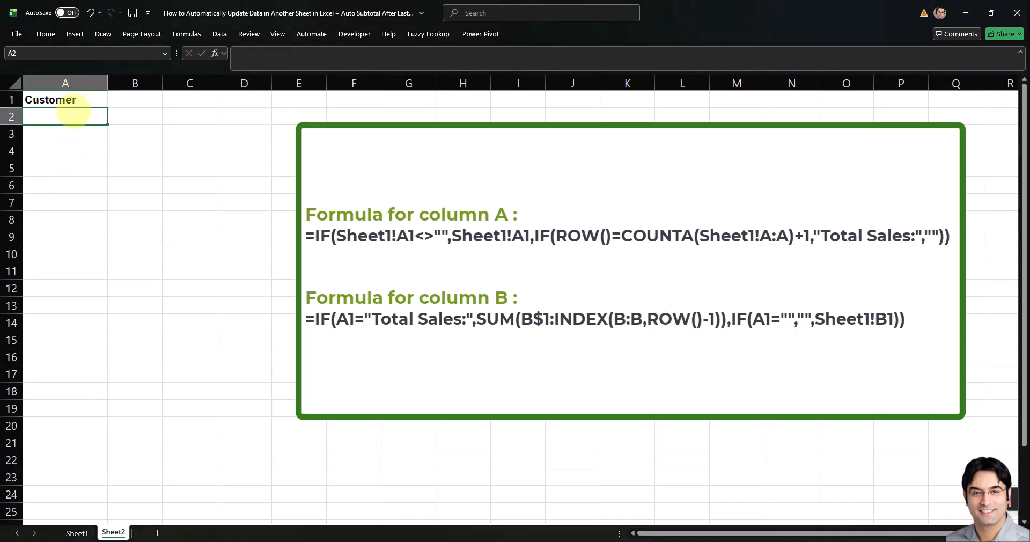
left_click(99, 106)
left_click_drag(107, 107, 53, 512)
left_click(83, 129)
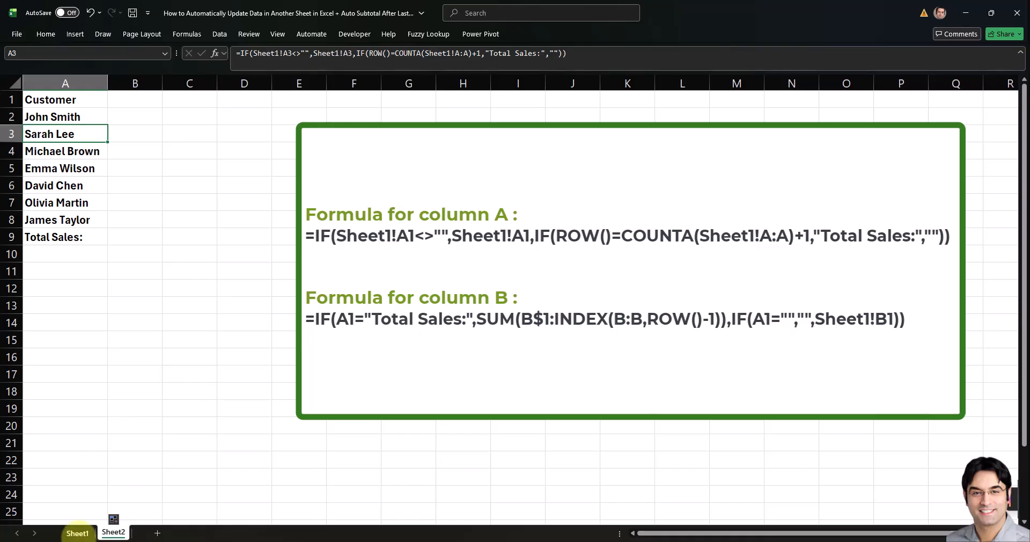
Step: Compare the mirrored column A names and Total Sales label on Sheet2 with the source rows on Sheet1
left_click(78, 532)
key("ctrl+Page_Down")
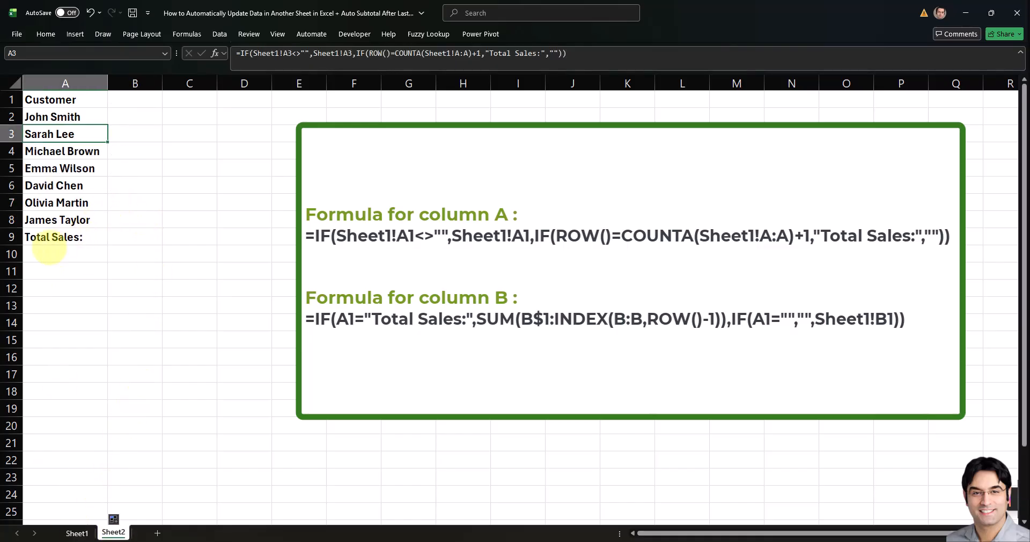
left_click(57, 237)
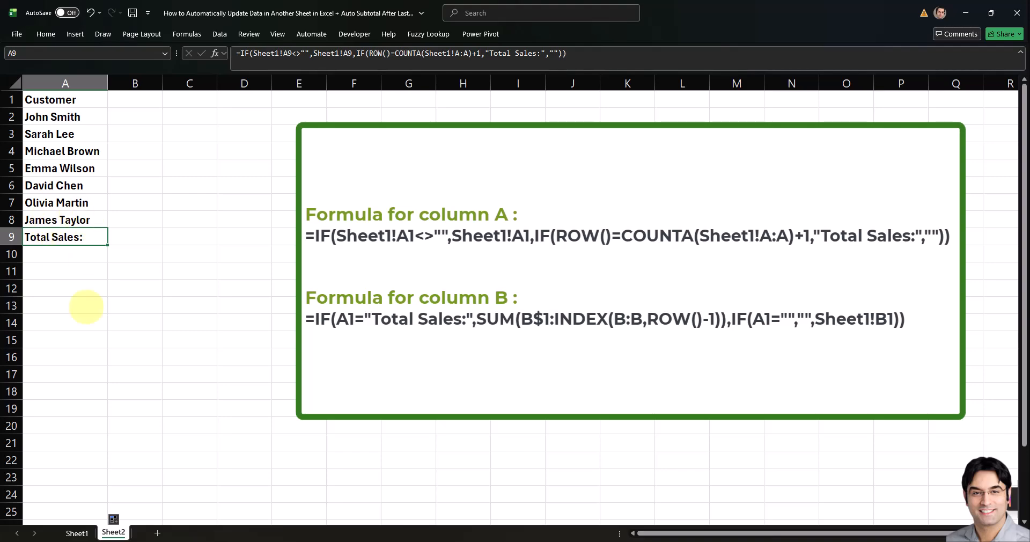
left_click(77, 532)
left_click(53, 221)
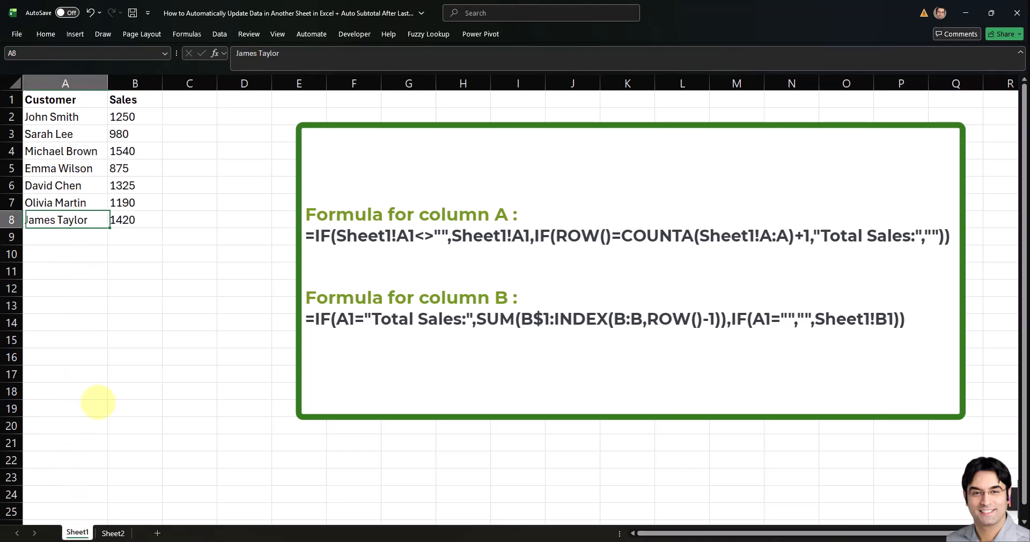
left_click(113, 533)
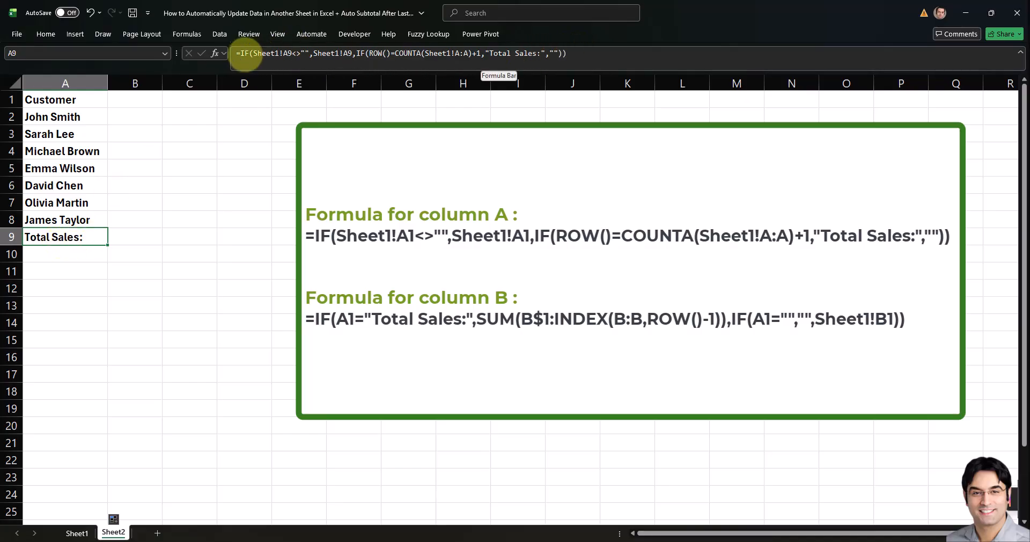
left_click(177, 185)
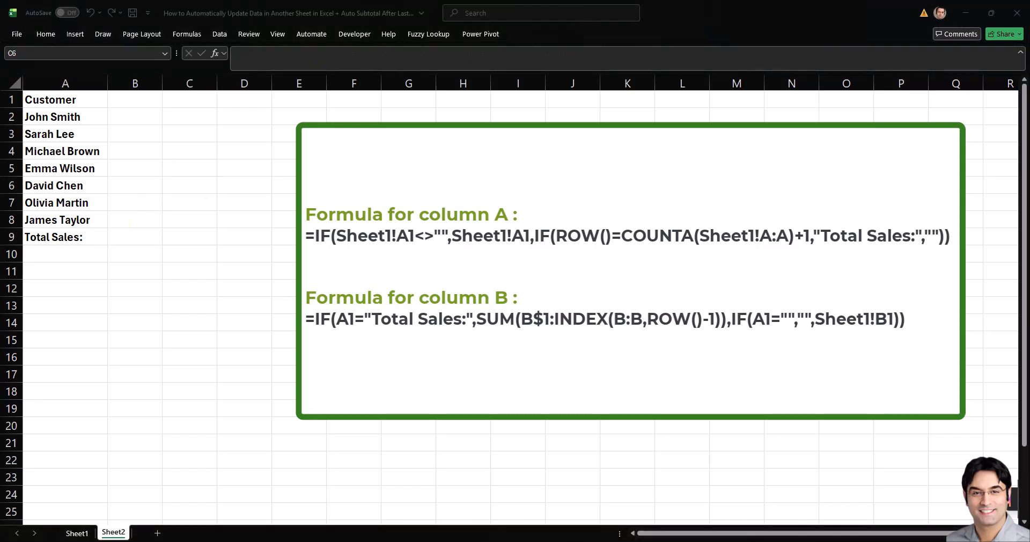
Step: In B1, enter =IF(A1="Total Sales:",SUM(B$1:INDEX(B:B,ROW()-1)),IF(A1="","",Sheet1!B1)) and fill it down column B
left_click(128, 98)
type("=")
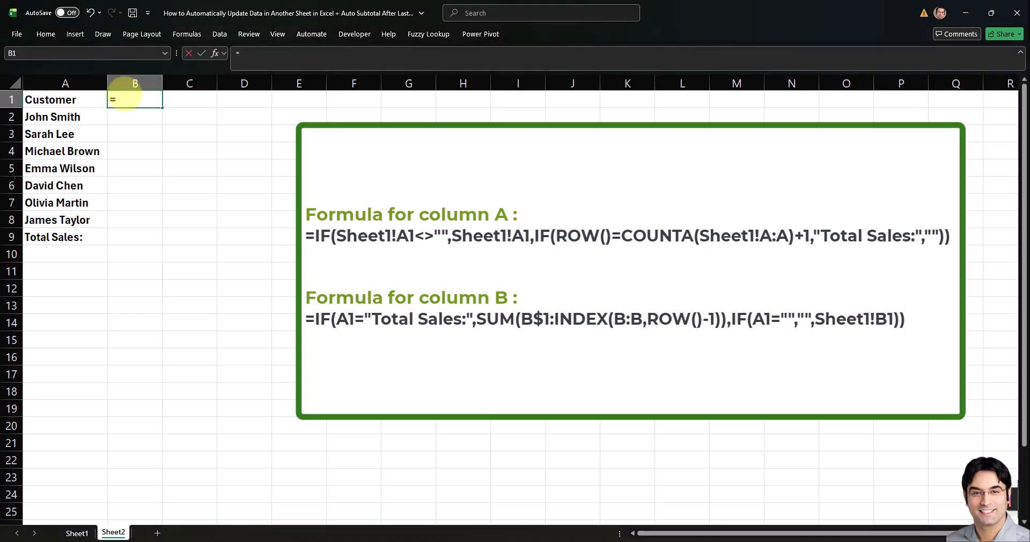
type("IF(A1=\"Total Sales:\",SUM(B$1:INDEX(B:B,ROW()-1)),IF(A1=\"\",\"\",Sheet1!B1))")
key("Return")
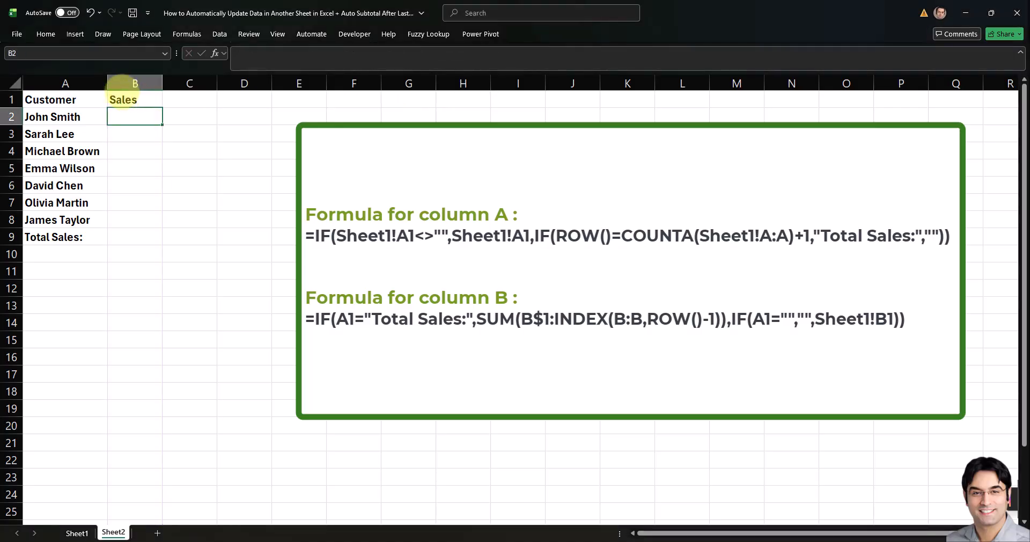
left_click(133, 100)
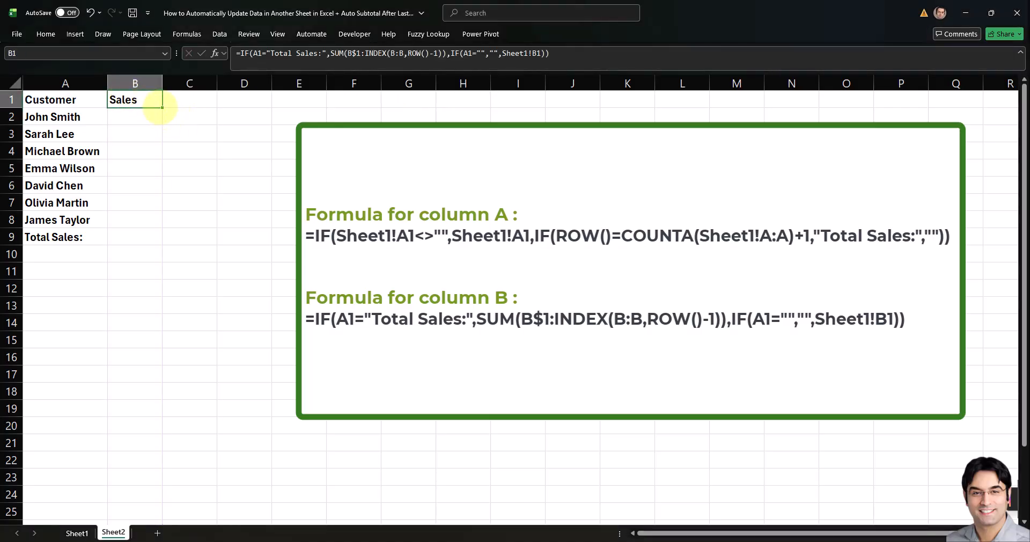
double_click(161, 107)
left_click(134, 133)
left_click(135, 99)
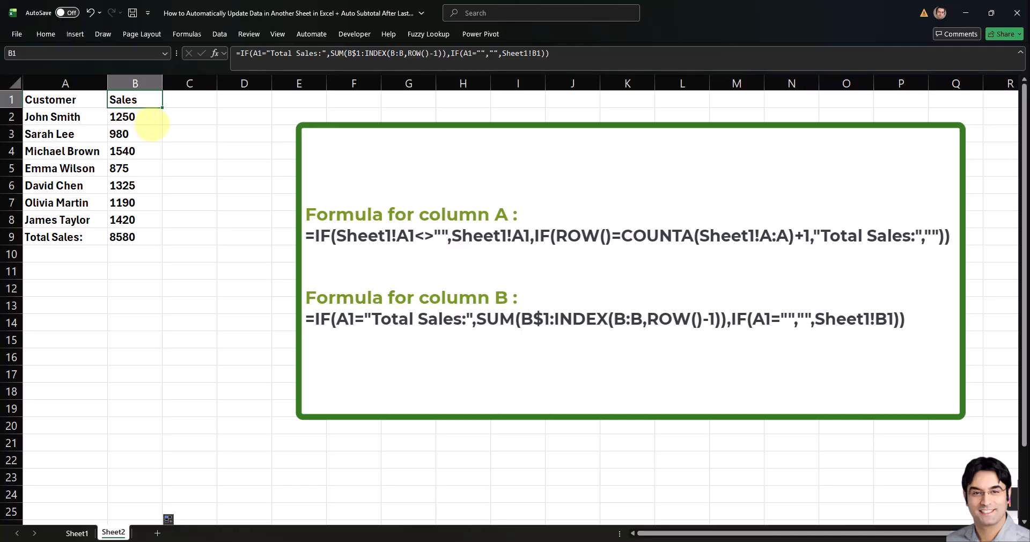
Step: Inspect the Total Sales row formulas in columns A and B on Sheet2
left_click(132, 236)
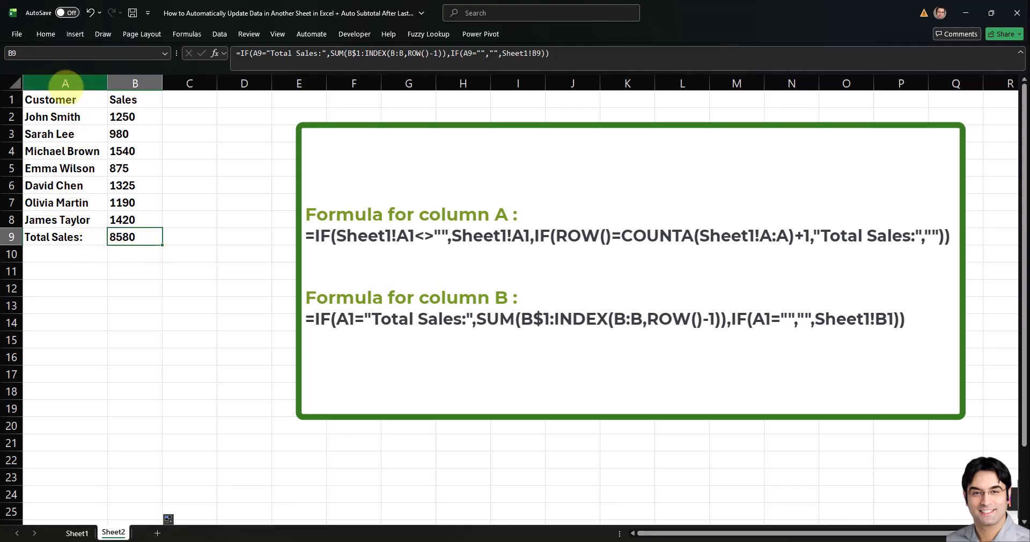
left_click(64, 84)
left_click(102, 237)
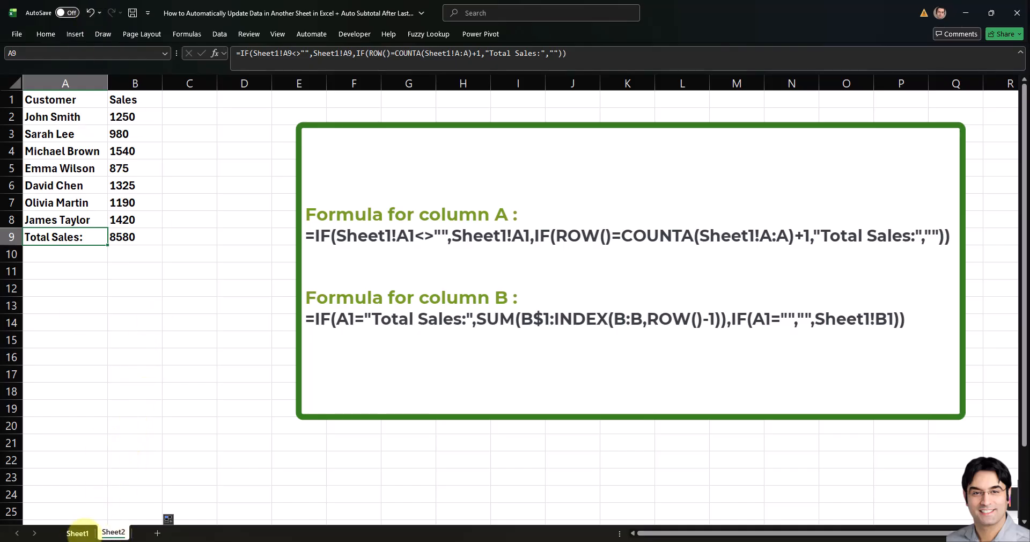
left_click(77, 533)
left_click(113, 532)
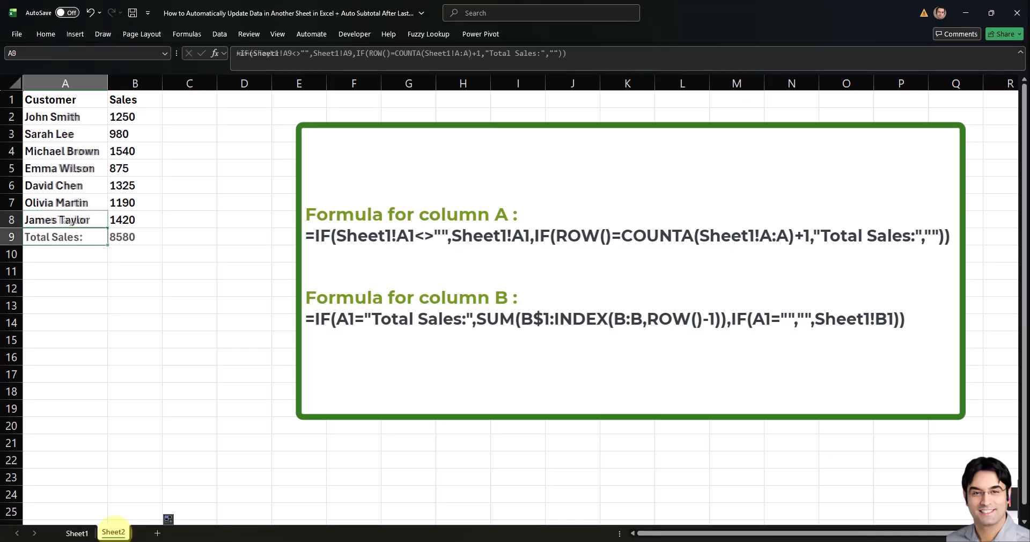
left_click(89, 289)
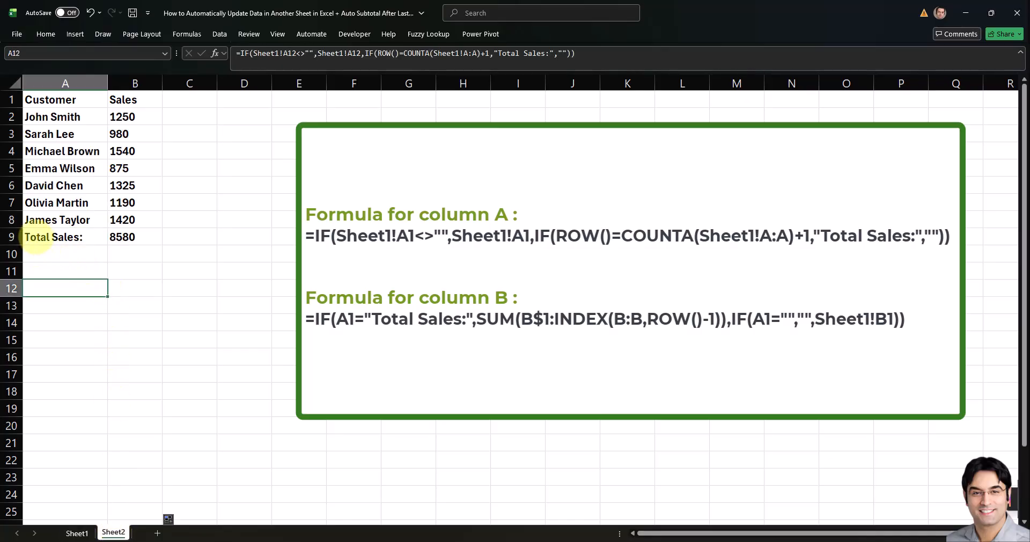
left_click_drag(36, 237, 153, 237)
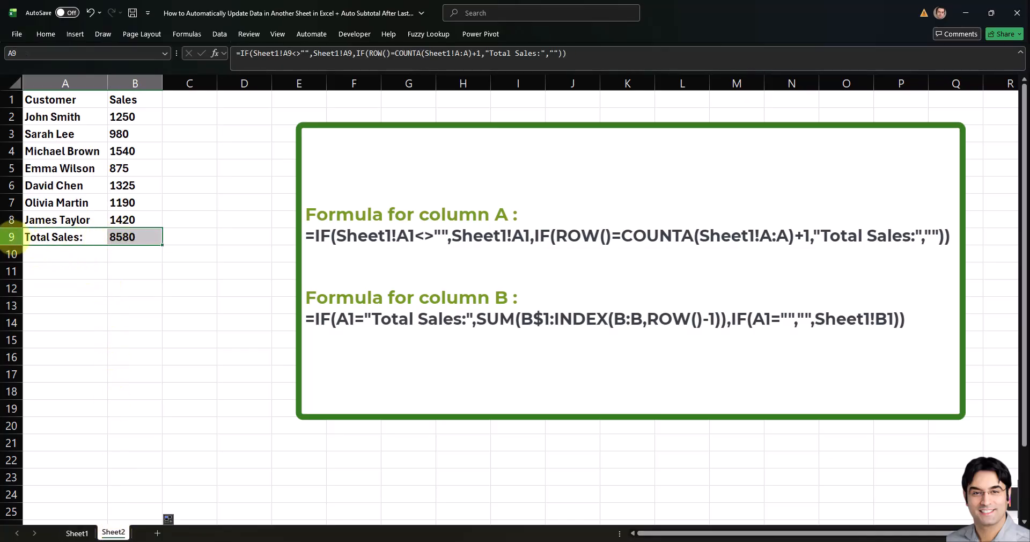
left_click(11, 236)
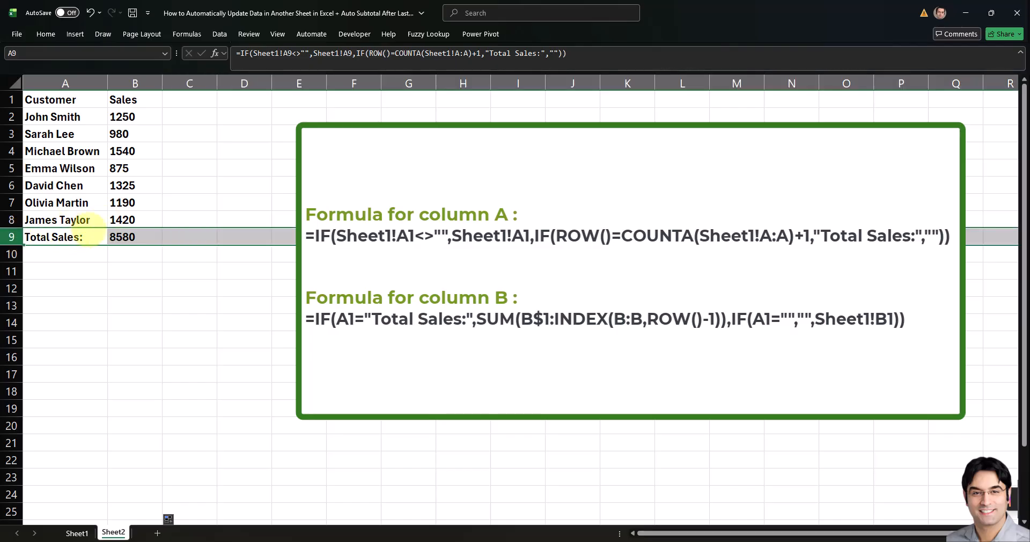
left_click(86, 273)
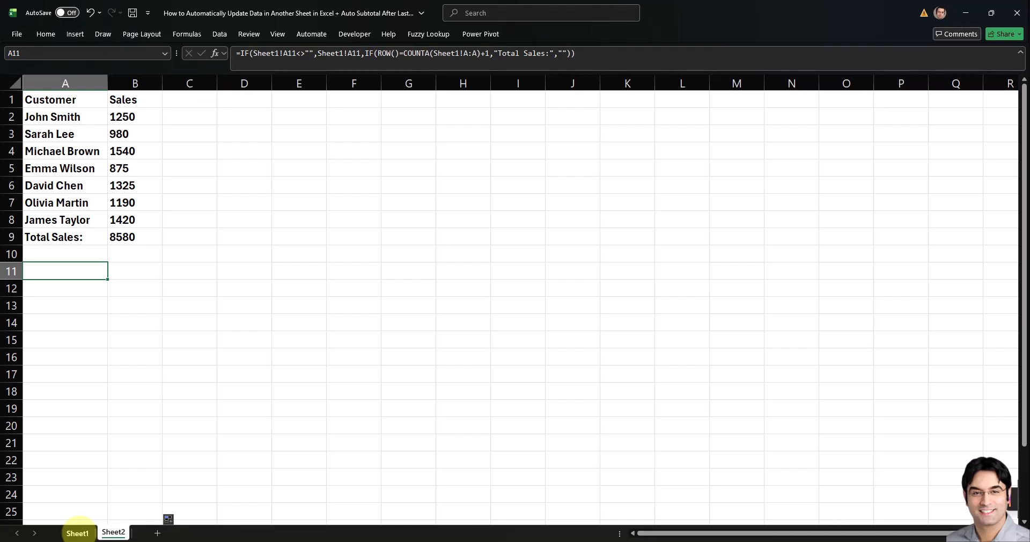
Step: On Sheet1, add a new customer's name in A9 with sales of 1550 in B9
left_click(78, 532)
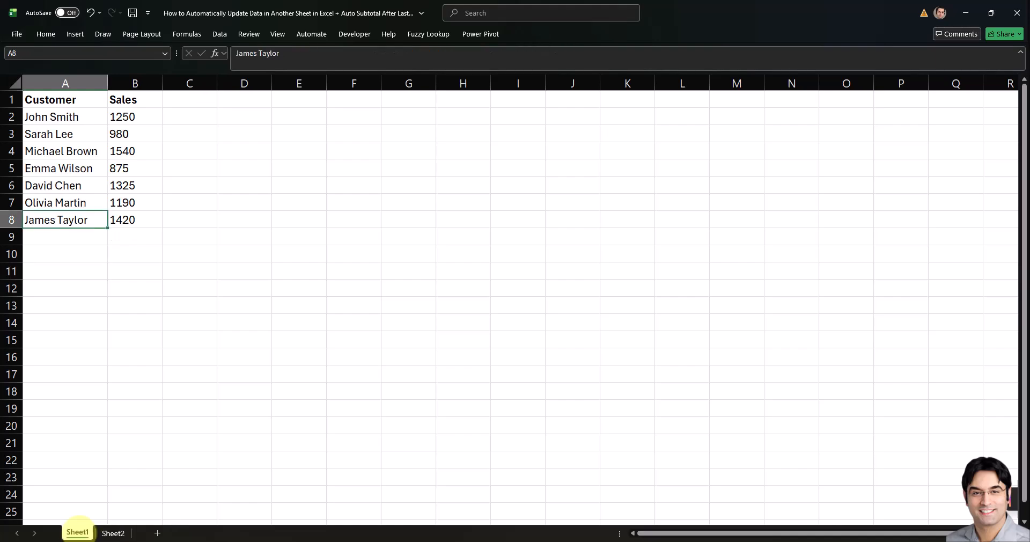
left_click(62, 236)
type("Steve")
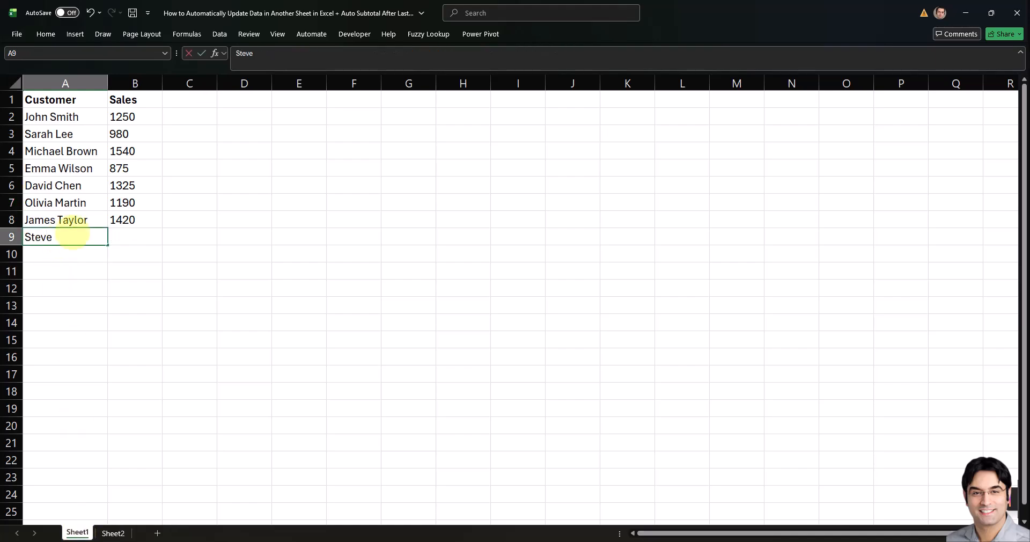
type(" Lemme")
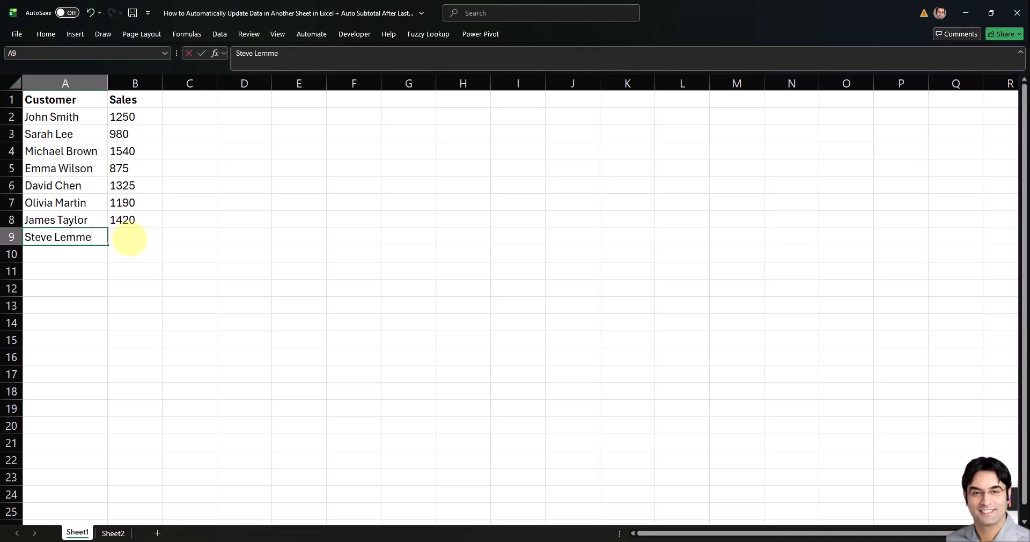
left_click(126, 237)
type("1550")
key("Return")
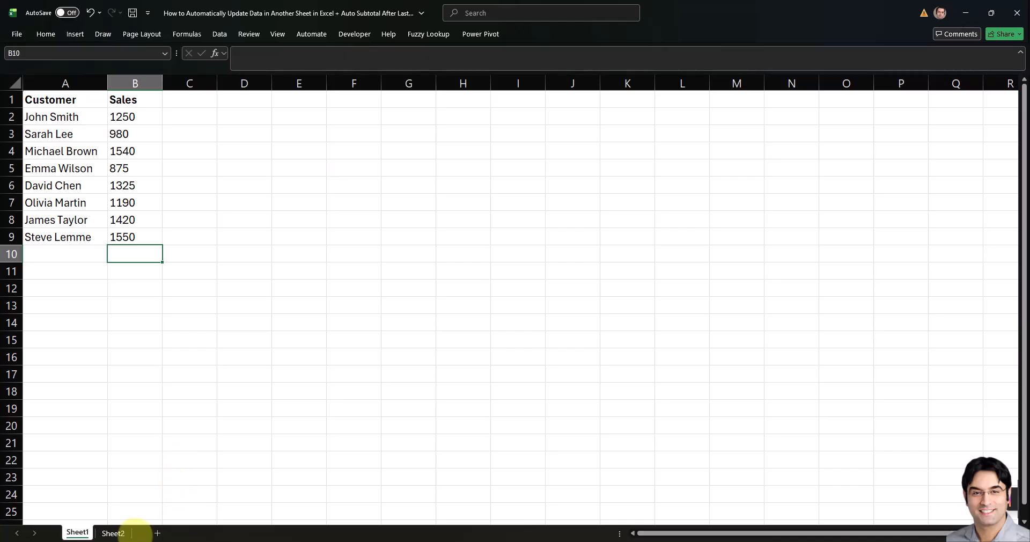
Step: Review the new customer row and the Total Sales row on Sheet2
left_click(113, 533)
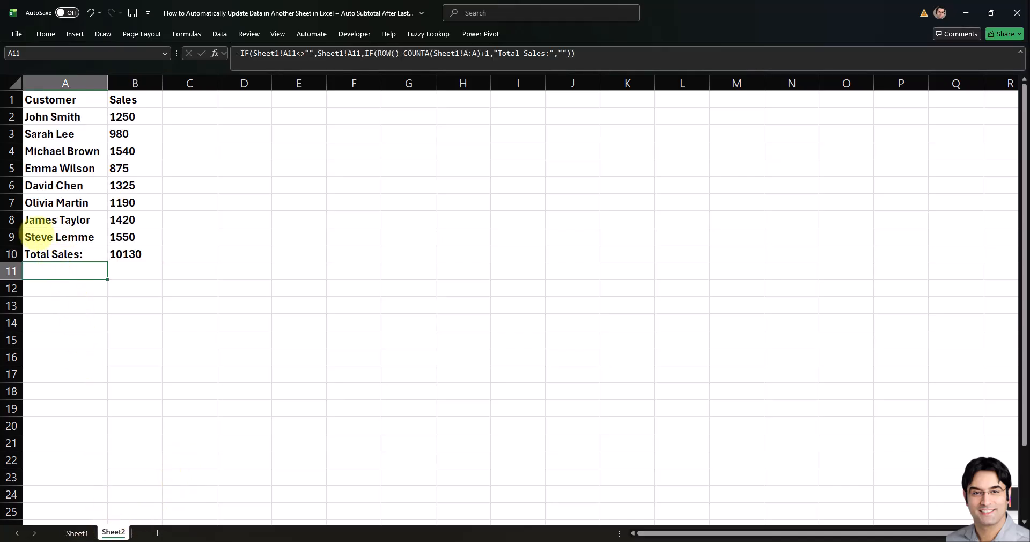
left_click_drag(59, 236, 129, 237)
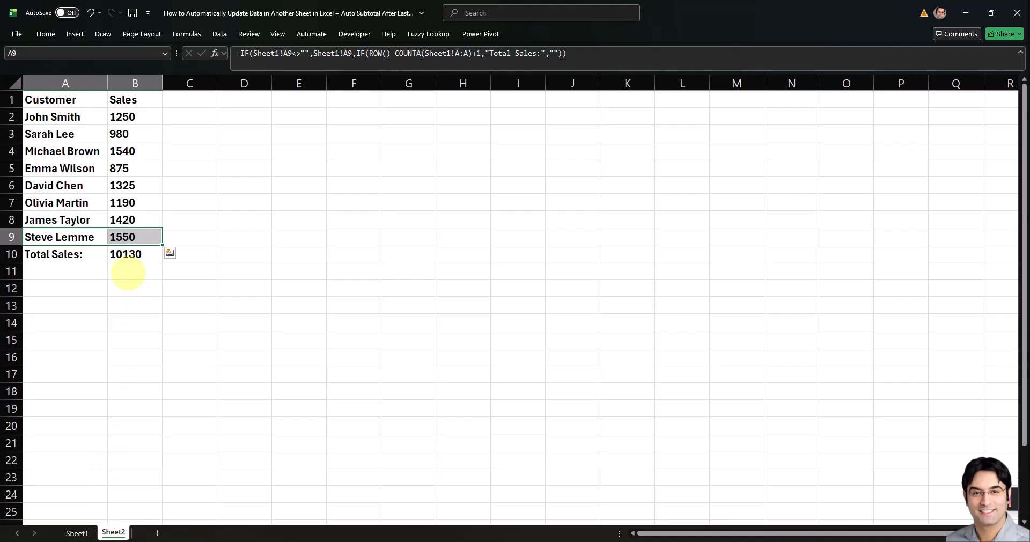
left_click(127, 273)
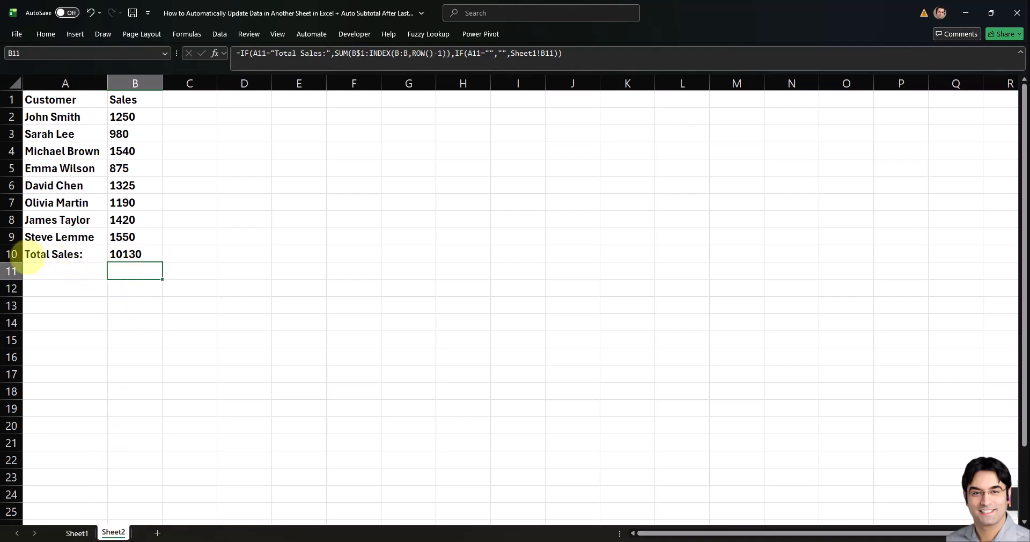
left_click(12, 254)
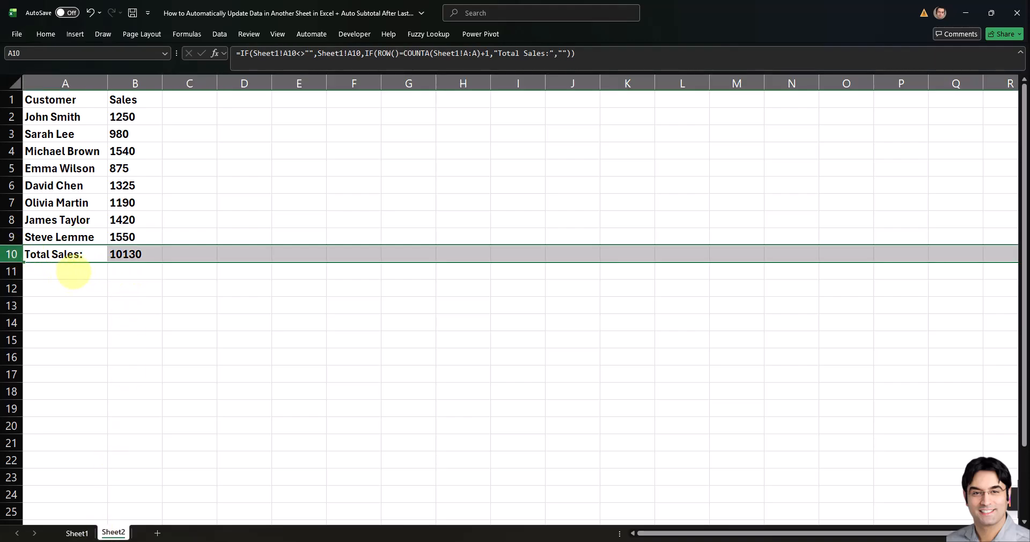
left_click(128, 254)
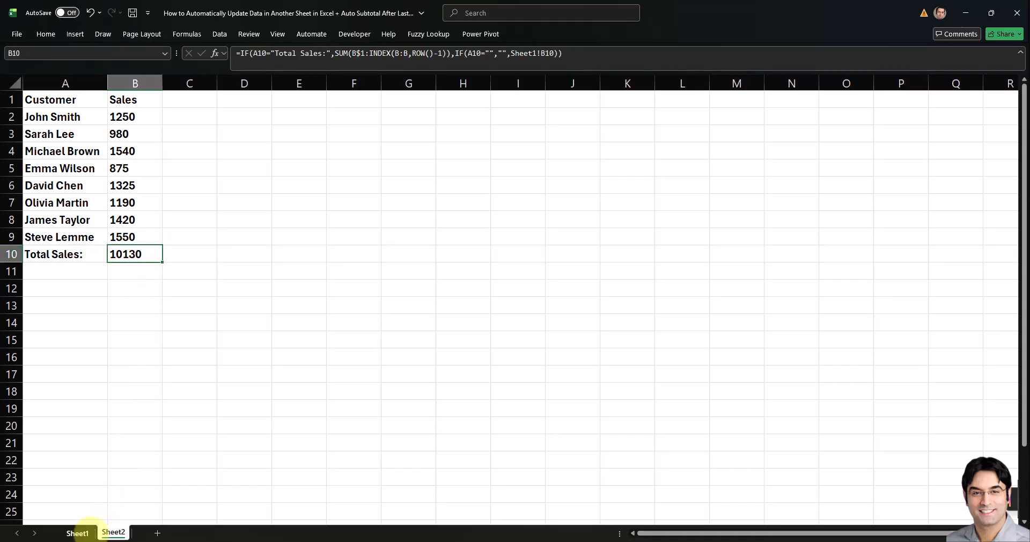
Step: On Sheet1, add another customer's name in A10 with sales of 1850 in B10
left_click(77, 533)
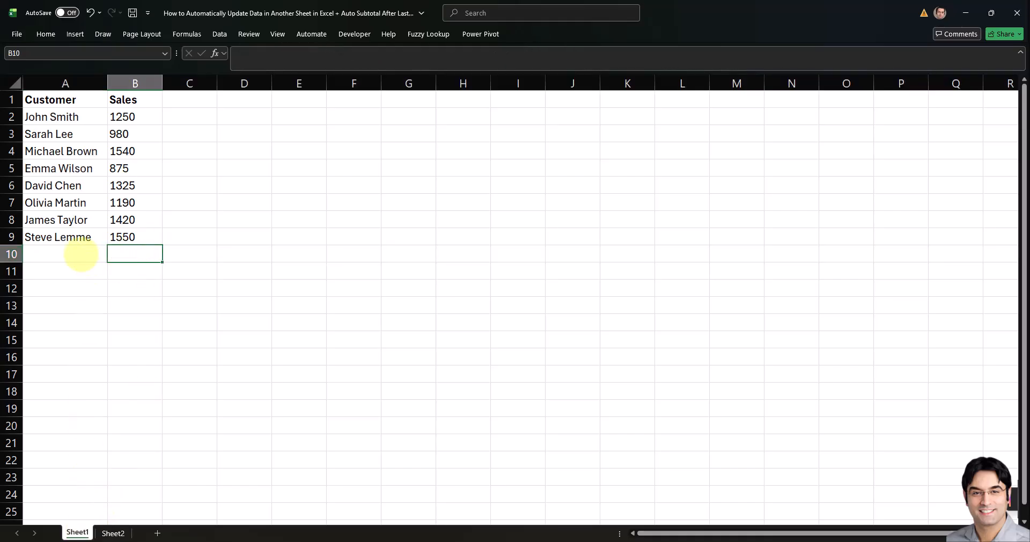
left_click(80, 254)
type("Kevin Heffernan")
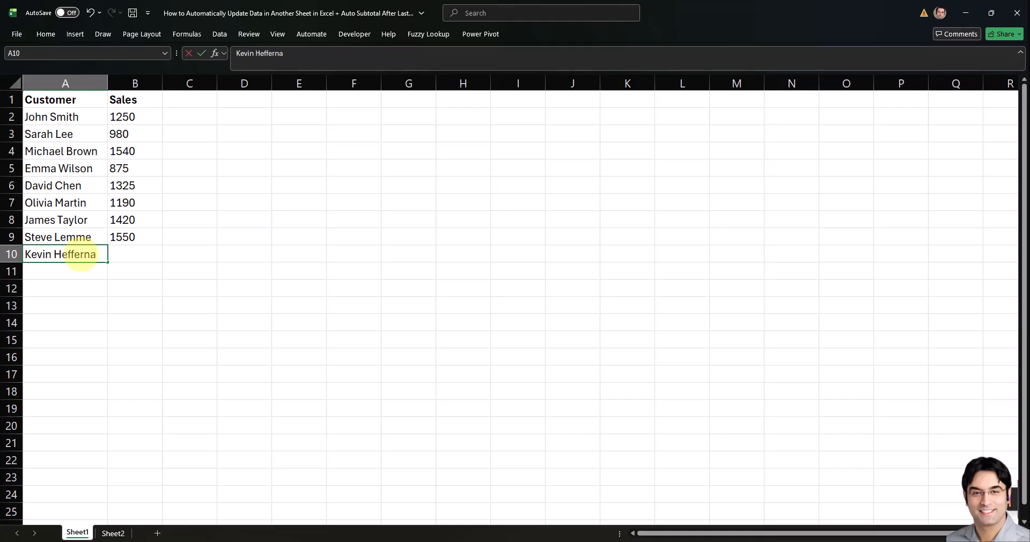
left_click(137, 255)
type("1850")
key("Return")
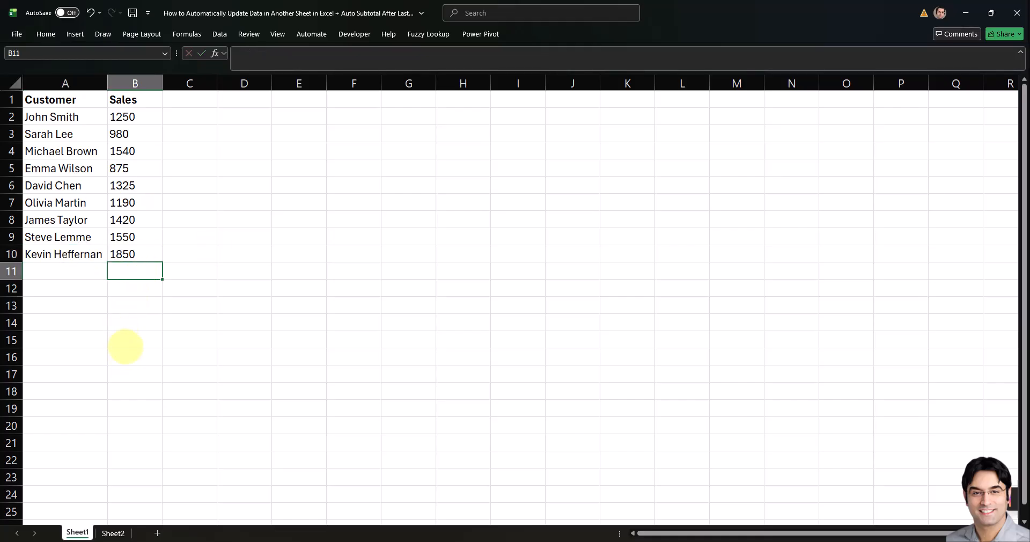
Step: Review the extended sales list and its Total Sales row on Sheet2
left_click(114, 533)
left_click(115, 323)
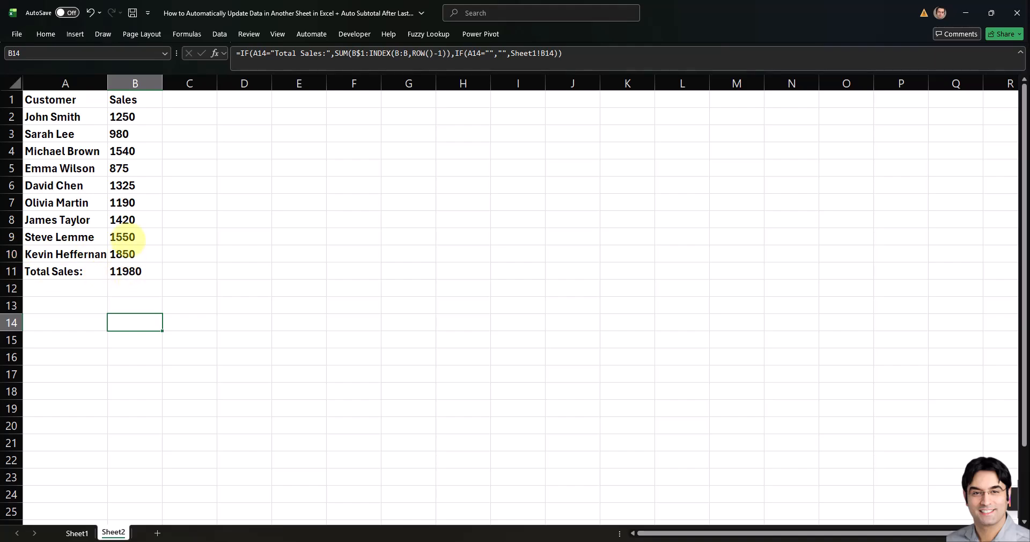
left_click_drag(132, 254, 134, 117)
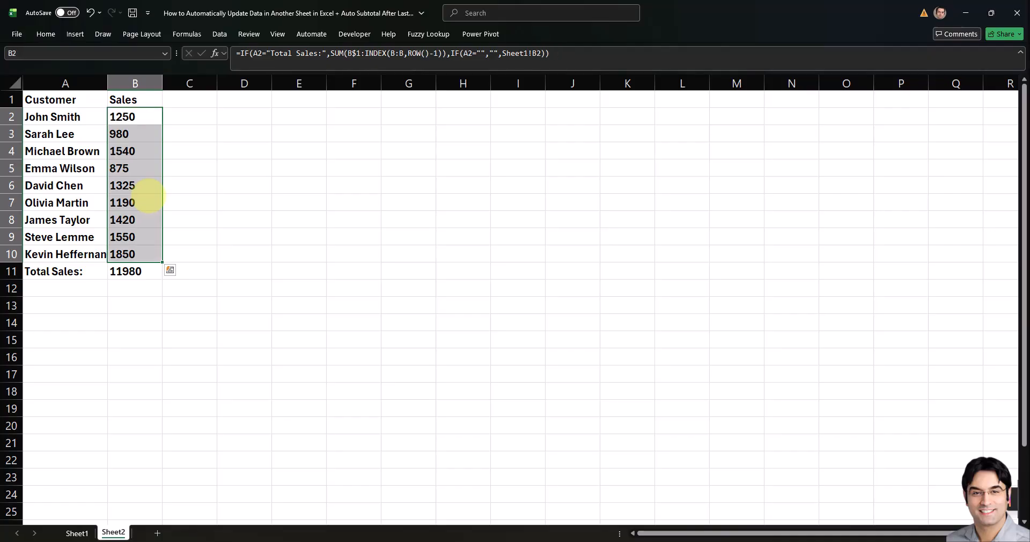
left_click(83, 303)
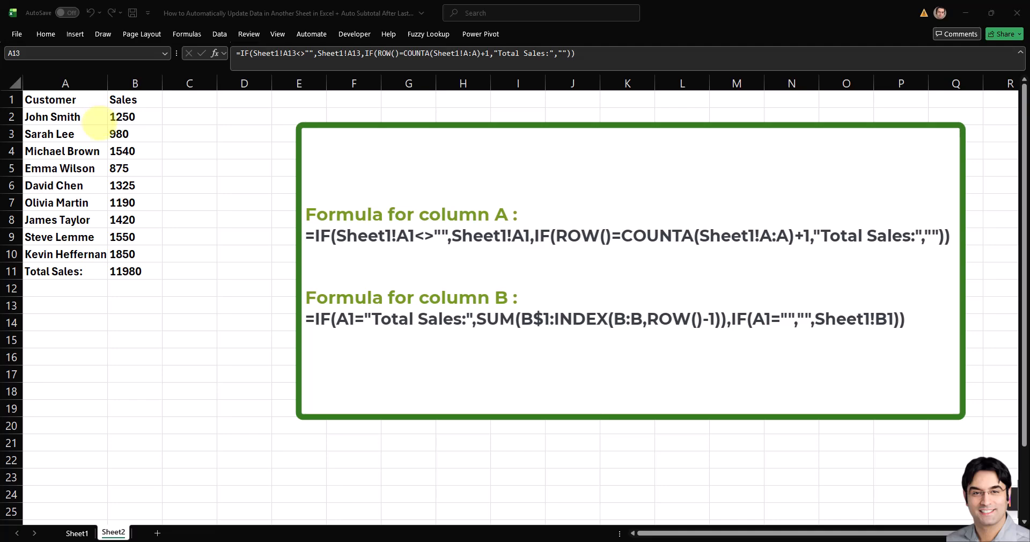
key("ctrl+Home")
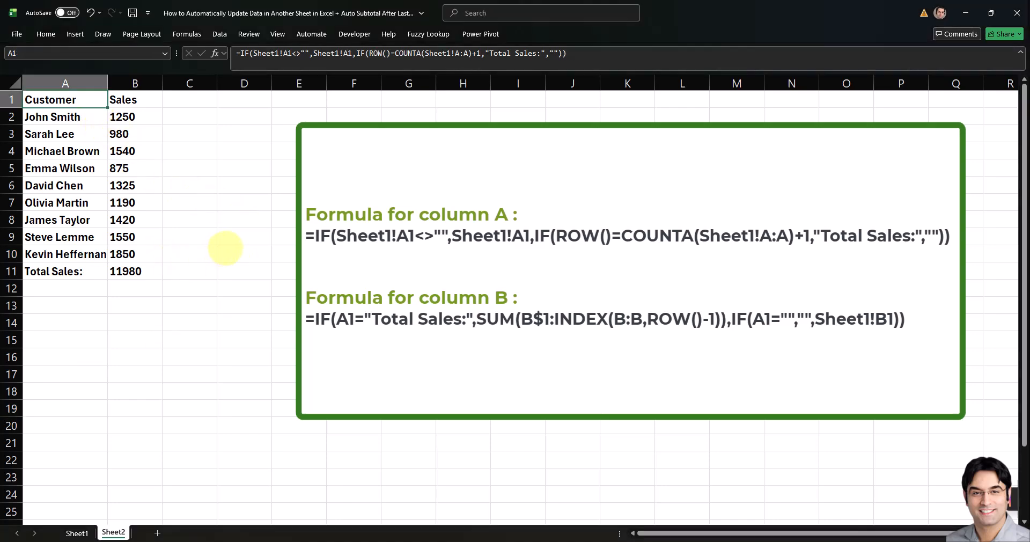
left_click(124, 100)
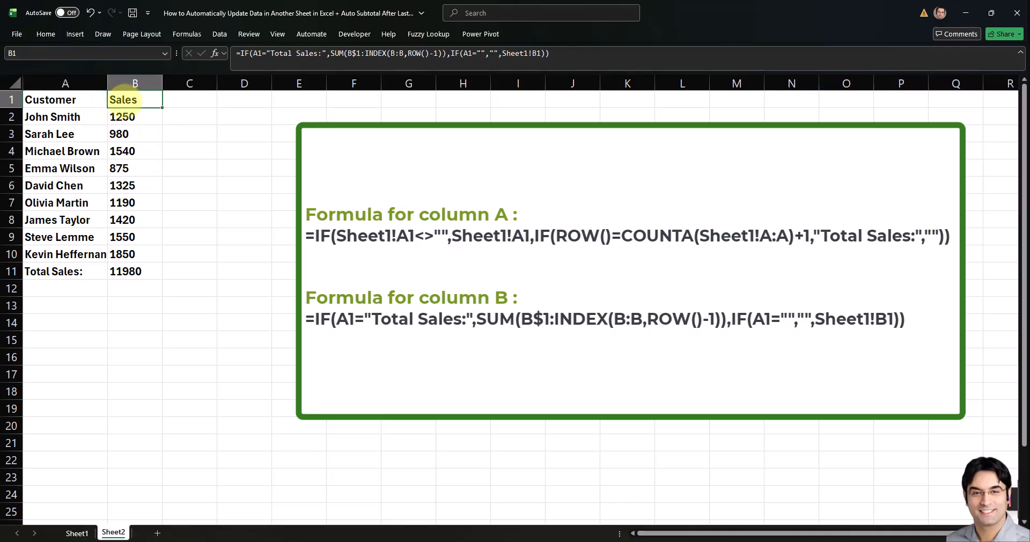